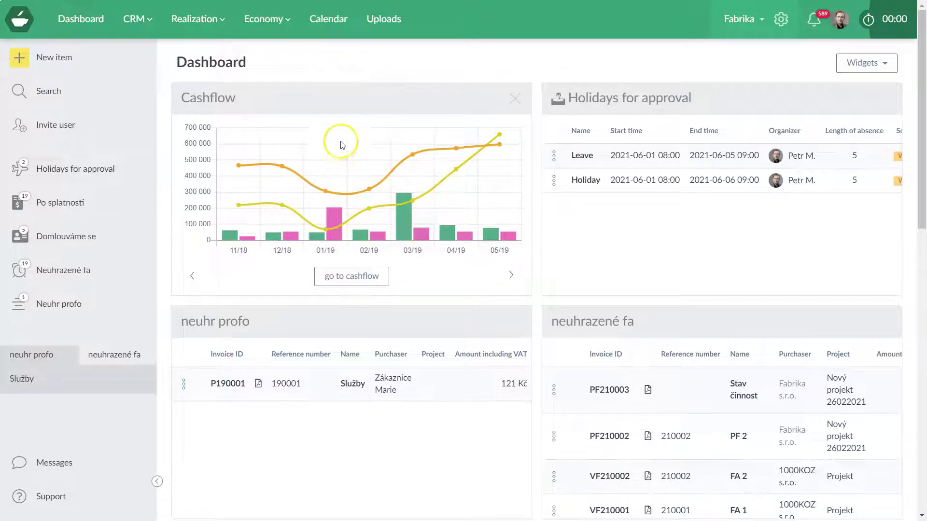
{"action": "left_click", "coordinate": [272, 20]}
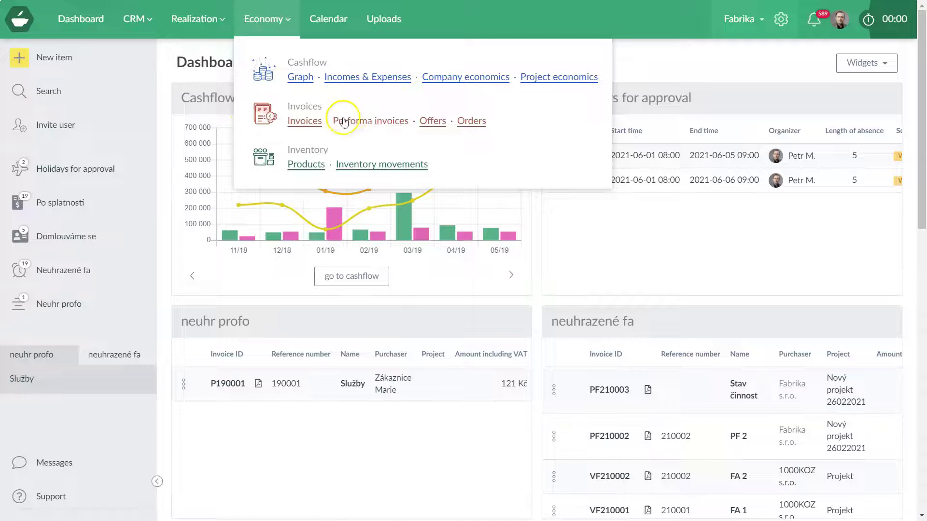
{"action": "left_click", "coordinate": [172, 75]}
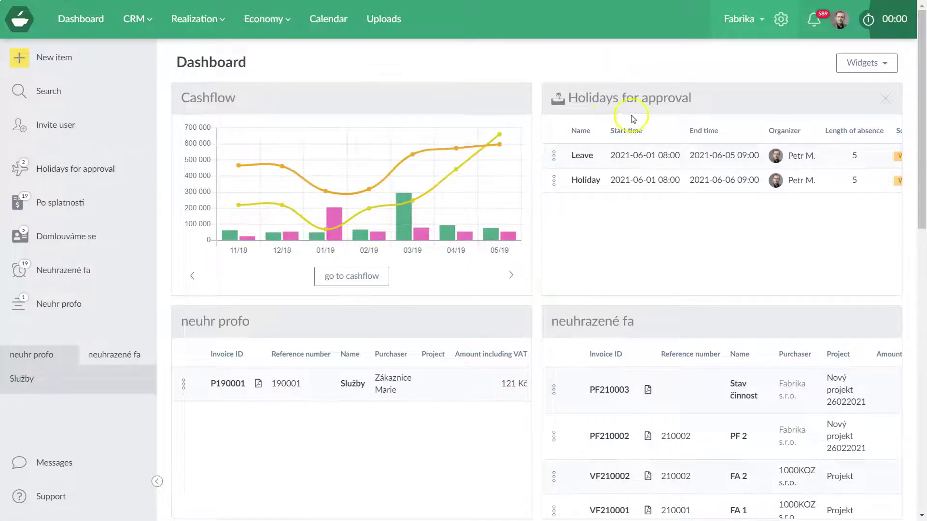
Step: Open the Connector section of the account settings and start adding a new connector
{"action": "left_click", "coordinate": [782, 20]}
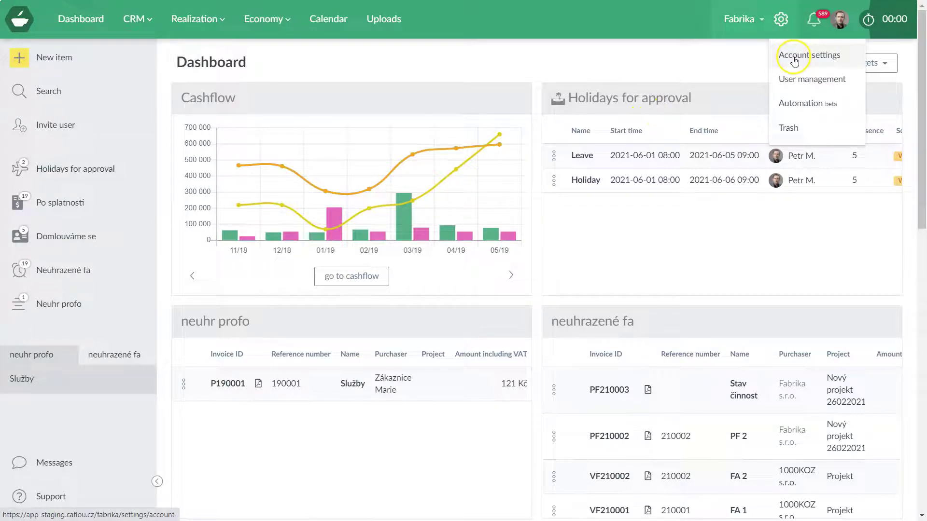
{"action": "left_click", "coordinate": [794, 57]}
{"action": "left_click", "coordinate": [227, 181]}
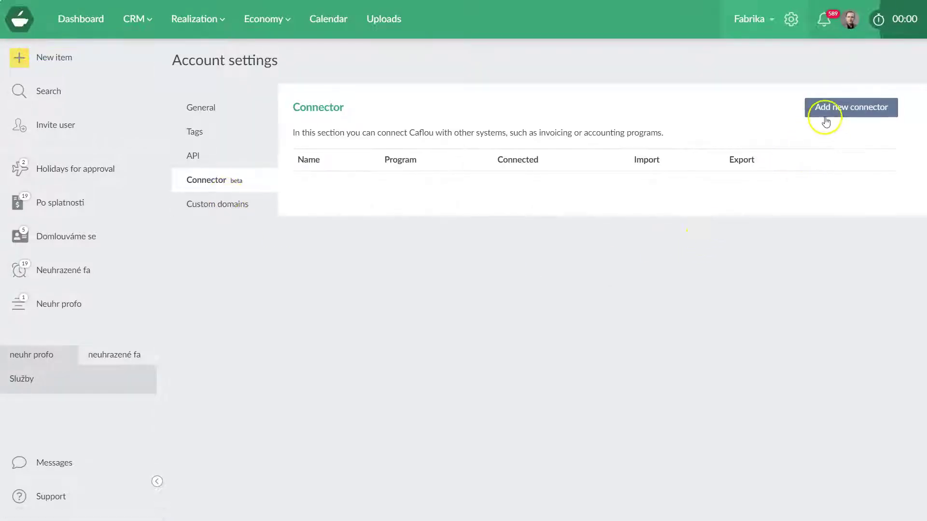
{"action": "left_click", "coordinate": [829, 113]}
Step: Name the connector Zoho Books, choose Zoho Books - Europe as its program and connect it to the Zoho account
{"action": "left_click", "coordinate": [283, 84]}
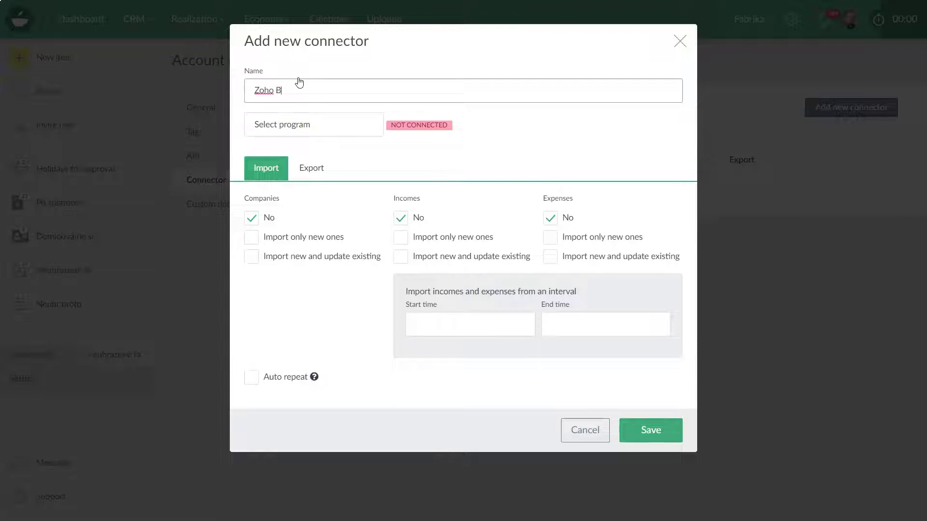
{"action": "type", "text": "Zoho Books"}
{"action": "left_click", "coordinate": [303, 127]}
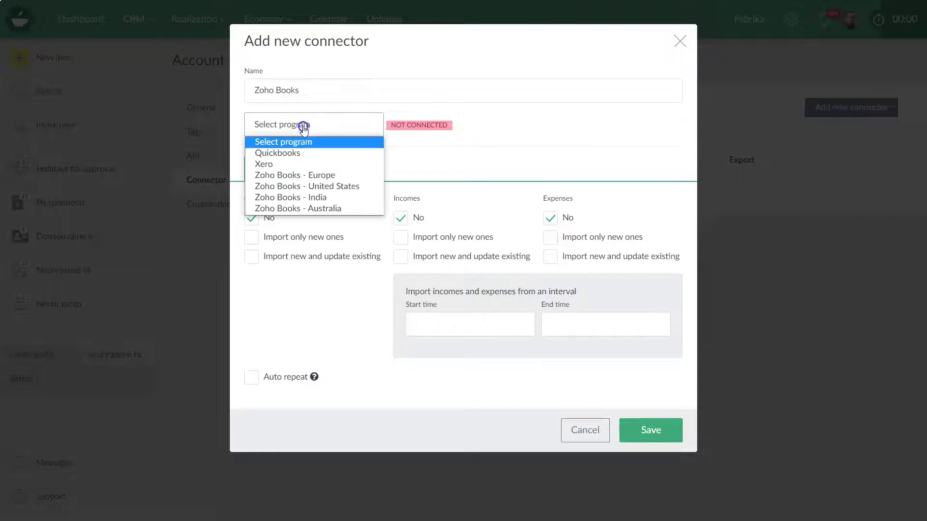
{"action": "left_click", "coordinate": [300, 175]}
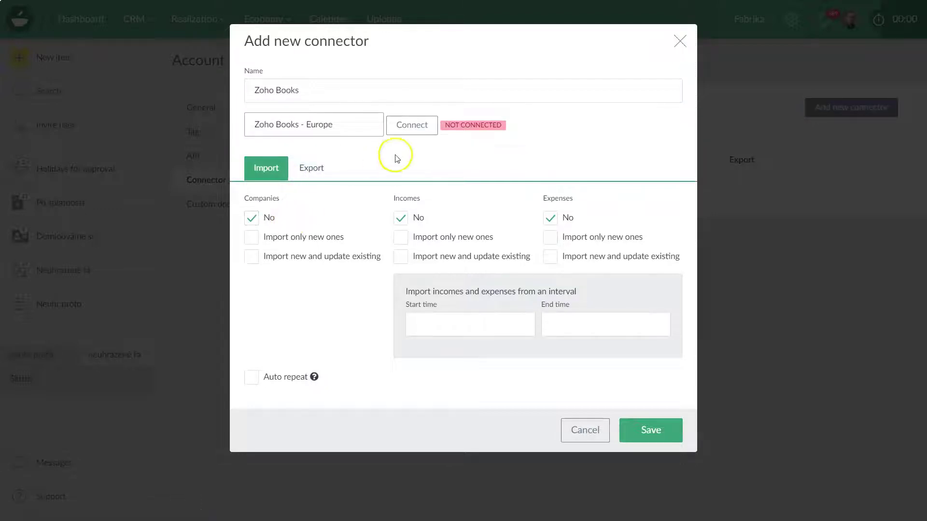
{"action": "left_click", "coordinate": [411, 127]}
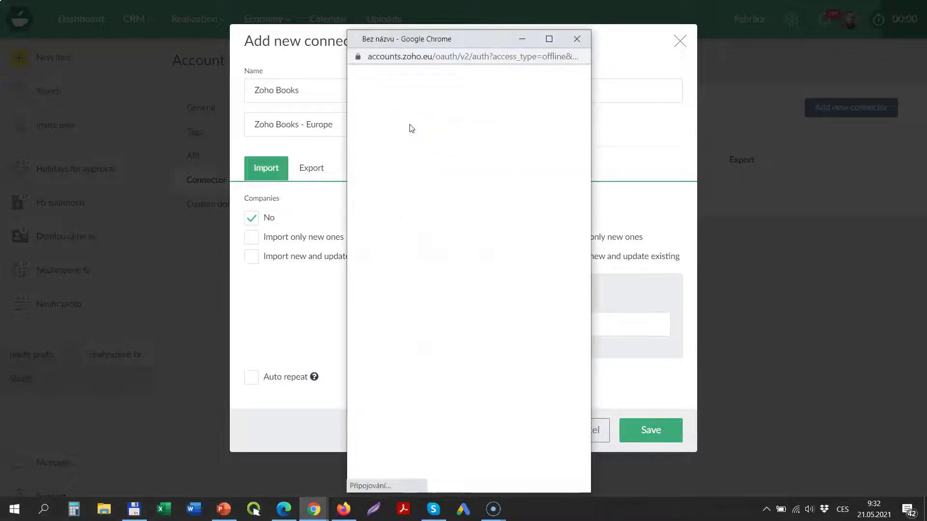
{"action": "left_click", "coordinate": [399, 160]}
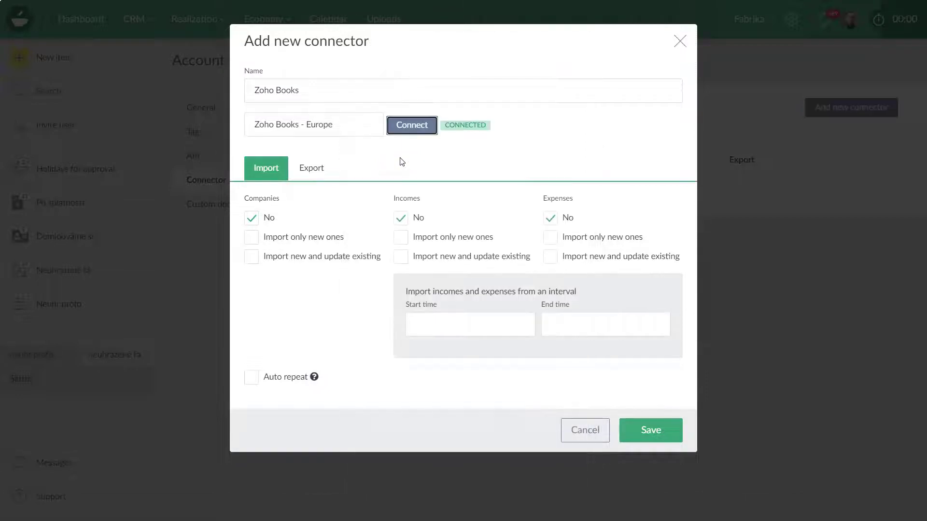
{"action": "left_click", "coordinate": [402, 164]}
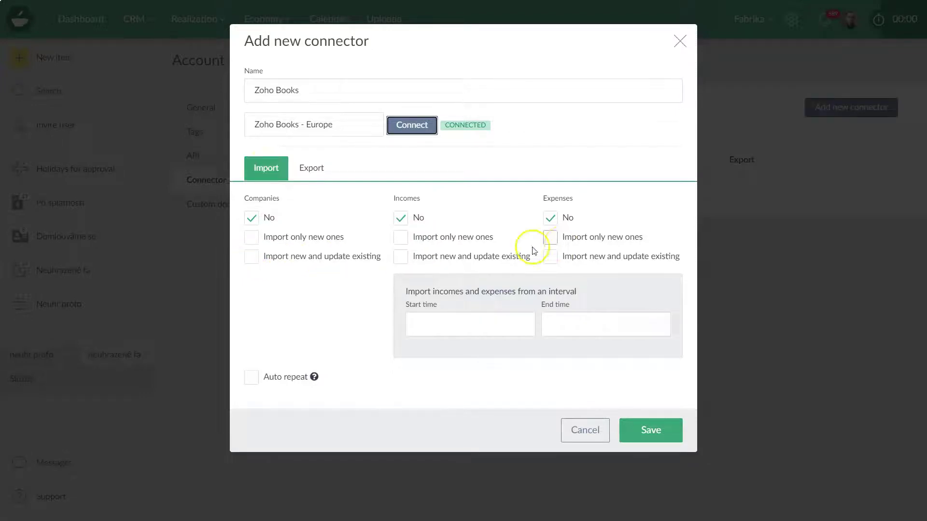
Step: Set companies, incomes and expenses to import new and update existing records
{"action": "left_click", "coordinate": [289, 255]}
{"action": "left_click", "coordinate": [417, 262]}
{"action": "left_click", "coordinate": [551, 259]}
Step: Set the start time of the import interval for incomes and expenses to 2021-01-01
{"action": "left_click", "coordinate": [432, 324]}
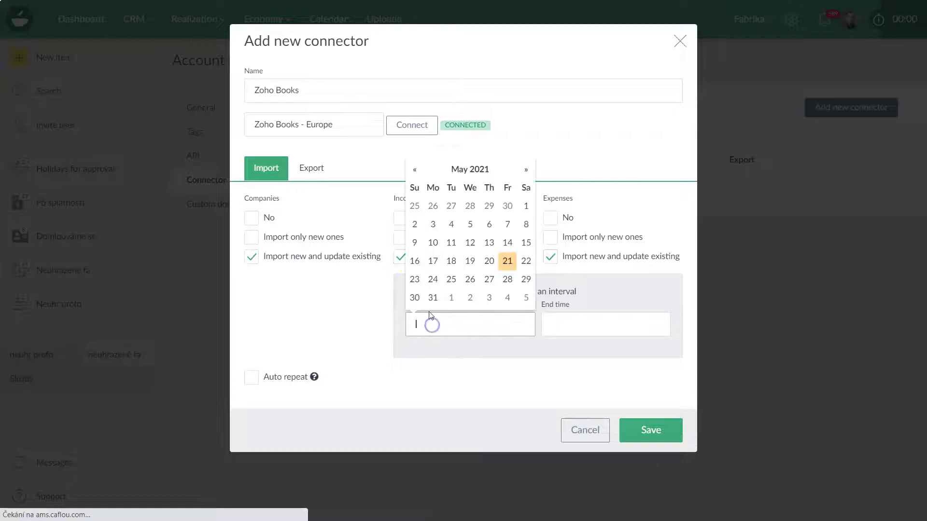
{"action": "left_click", "coordinate": [411, 170]}
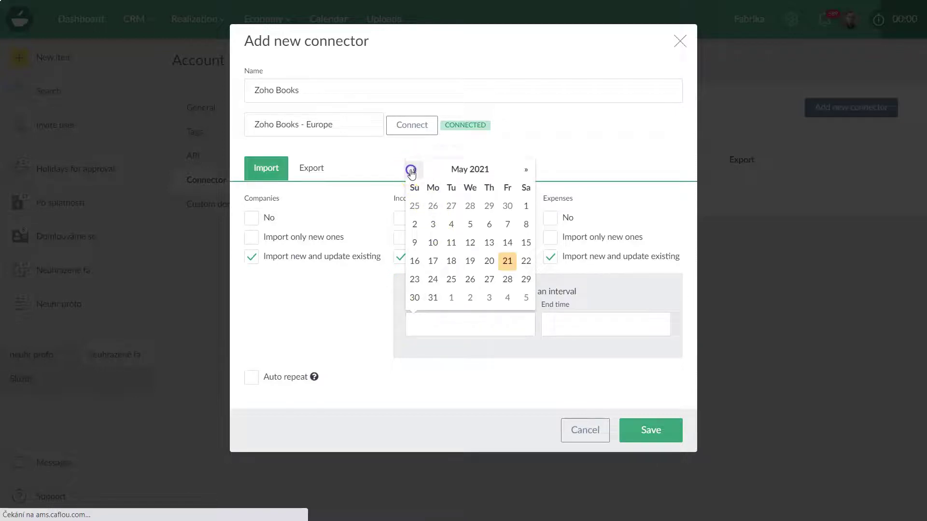
{"action": "left_click", "coordinate": [412, 170]}
{"action": "left_click", "coordinate": [412, 170]}
{"action": "left_click", "coordinate": [412, 170]}
{"action": "left_click", "coordinate": [507, 207]}
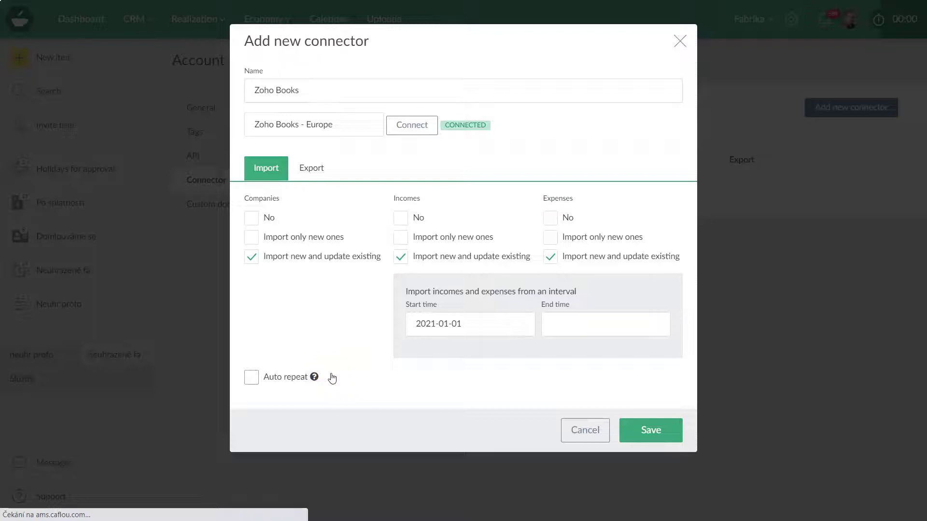
Step: Enable exporting new ones for received and issued invoices, and save the connector
{"action": "left_click", "coordinate": [316, 169]}
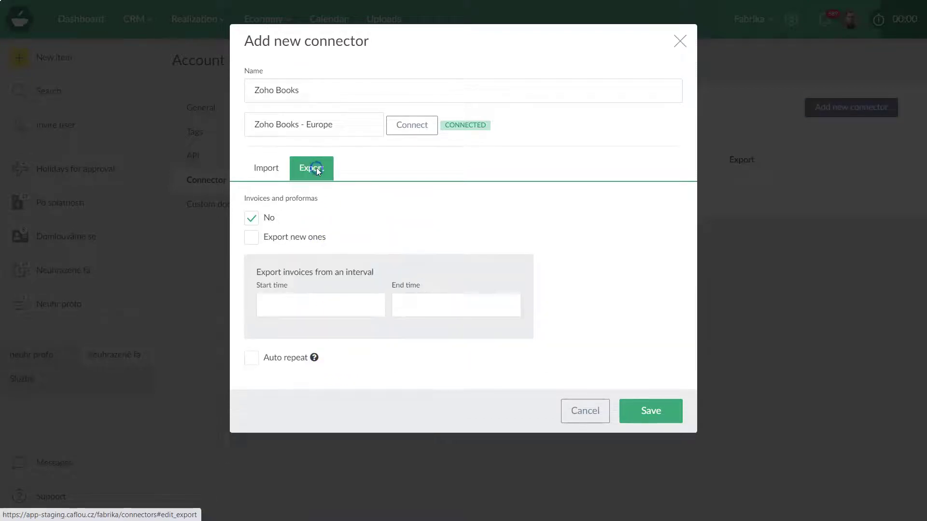
{"action": "left_click", "coordinate": [296, 238]}
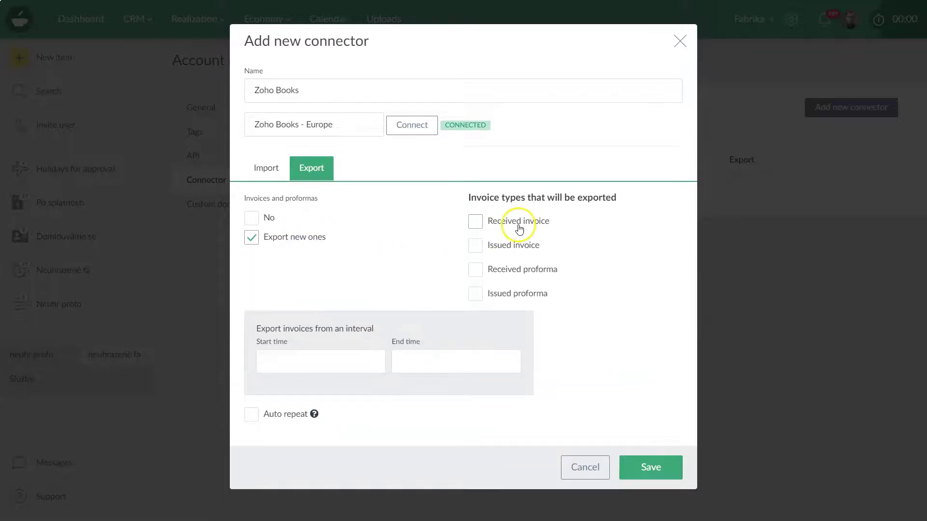
{"action": "left_click", "coordinate": [473, 222]}
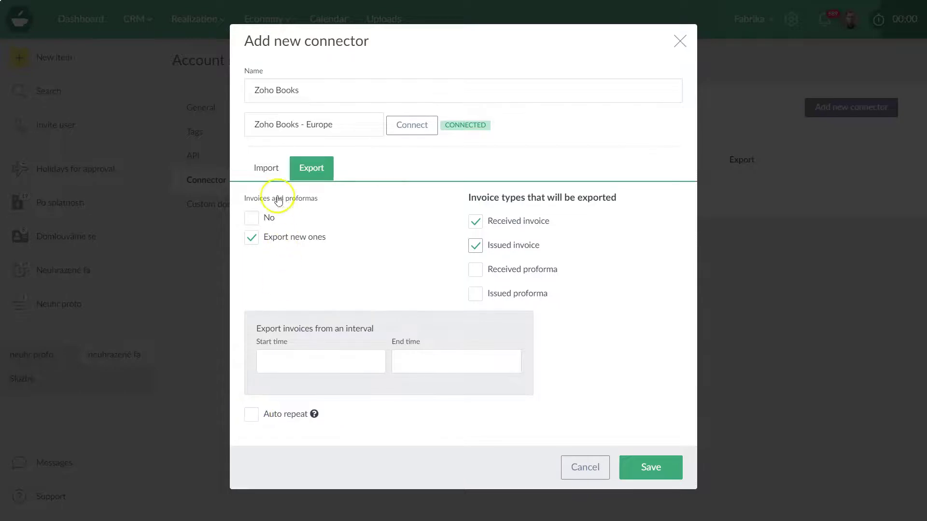
{"action": "left_click", "coordinate": [266, 163]}
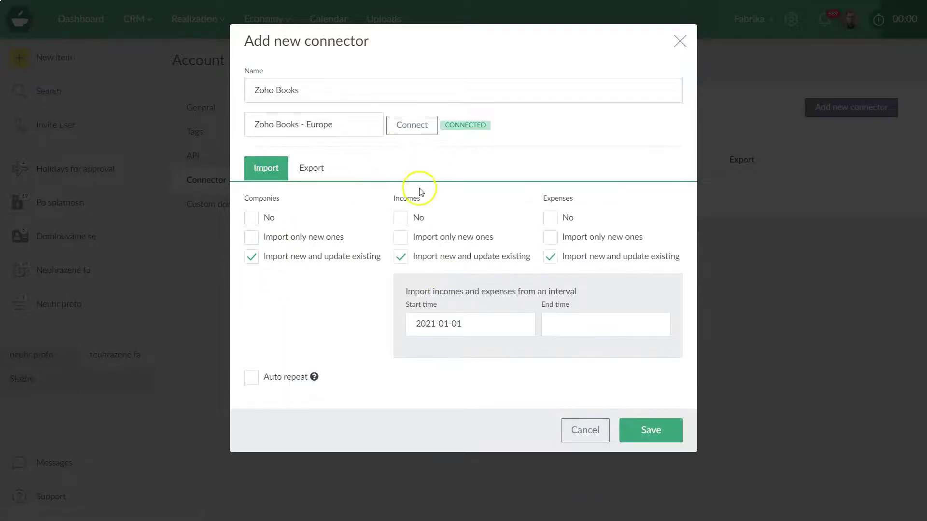
{"action": "left_click", "coordinate": [669, 443]}
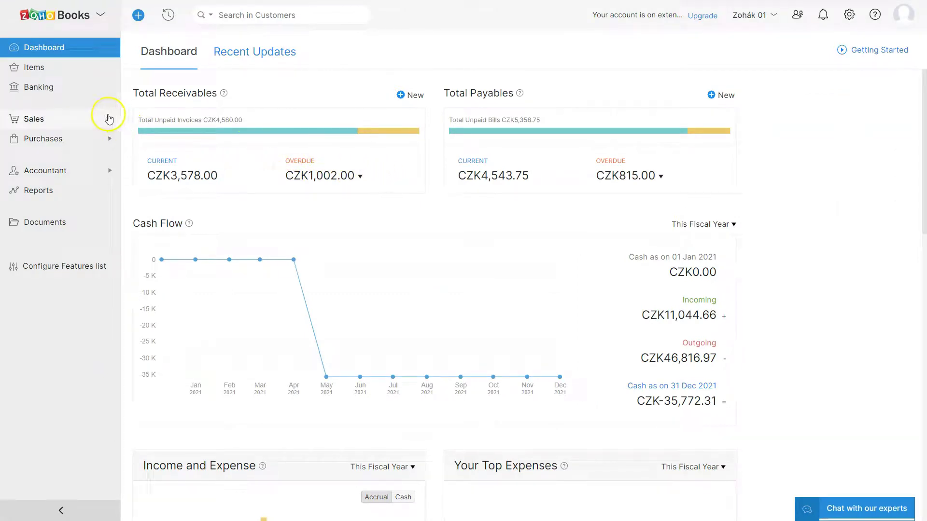
Step: Switch to Zoho Books and look through the sales invoices and customers and the purchase vendors, expenses and bills
{"action": "left_click", "coordinate": [109, 118]}
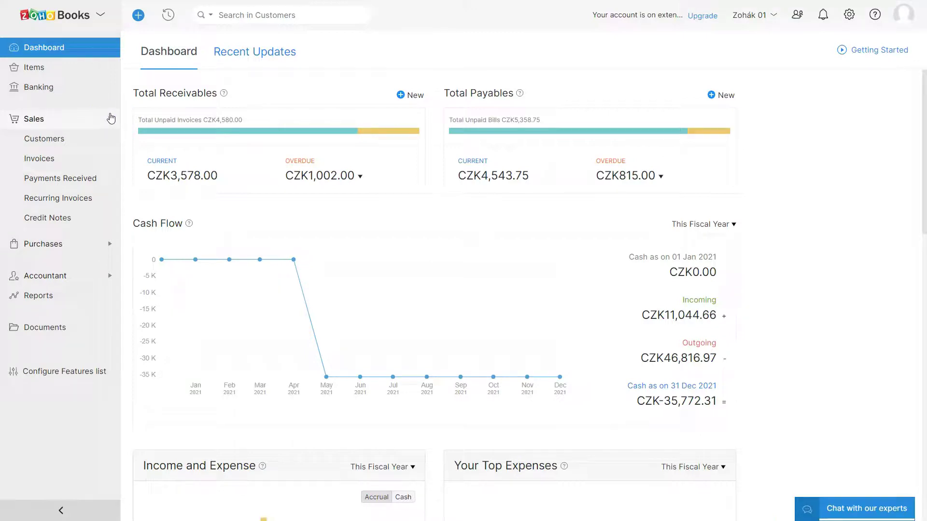
{"action": "left_click", "coordinate": [72, 158]}
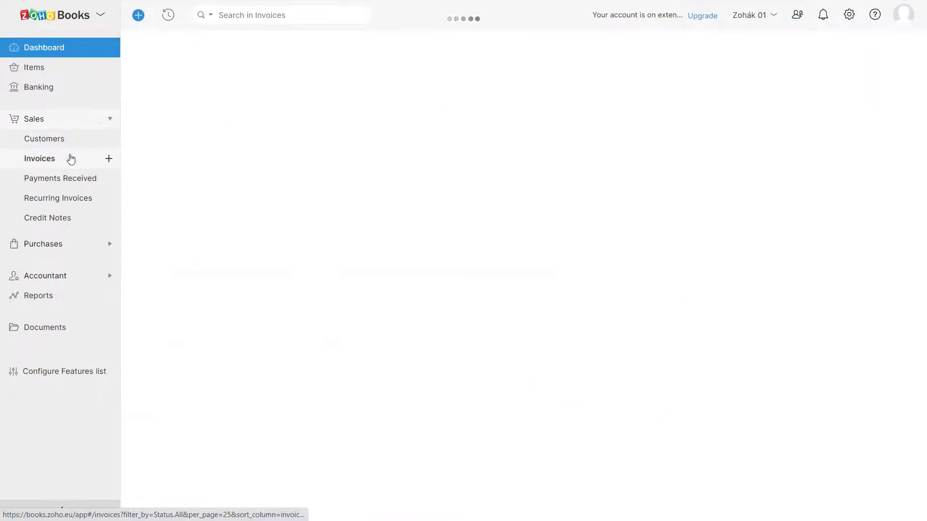
{"action": "left_click", "coordinate": [54, 143]}
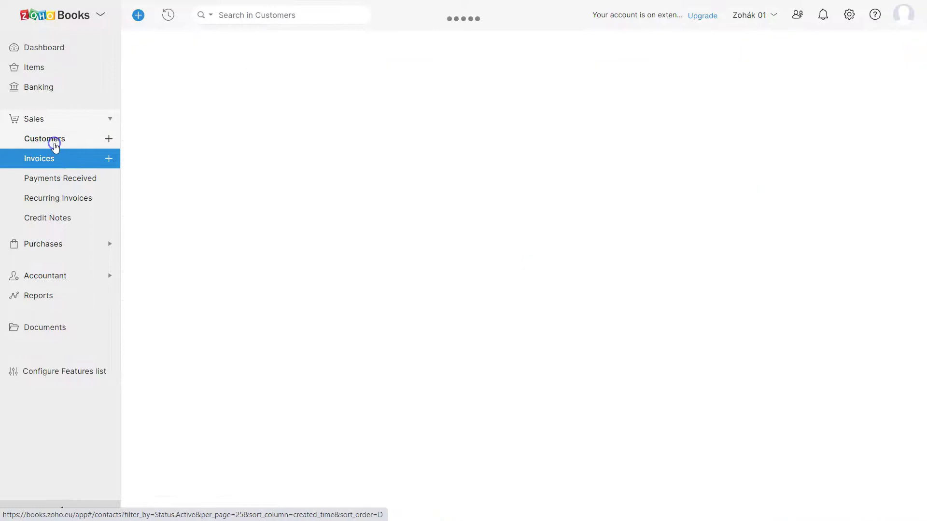
{"action": "left_click", "coordinate": [110, 243]}
{"action": "left_click", "coordinate": [54, 158]}
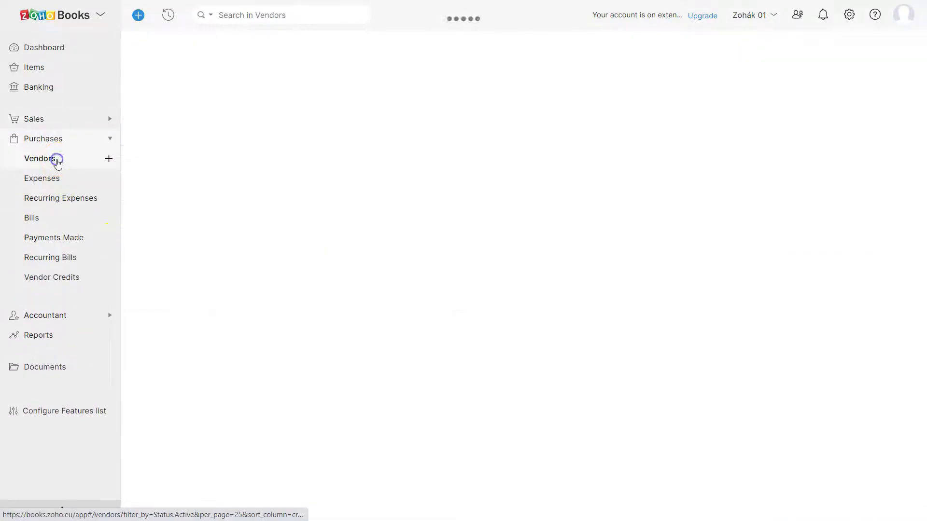
{"action": "left_click", "coordinate": [57, 180]}
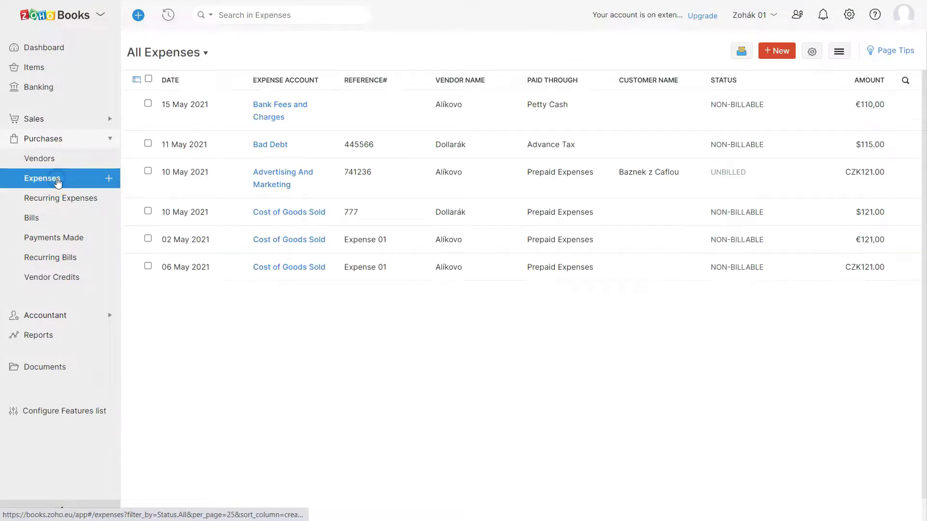
{"action": "left_click", "coordinate": [48, 220]}
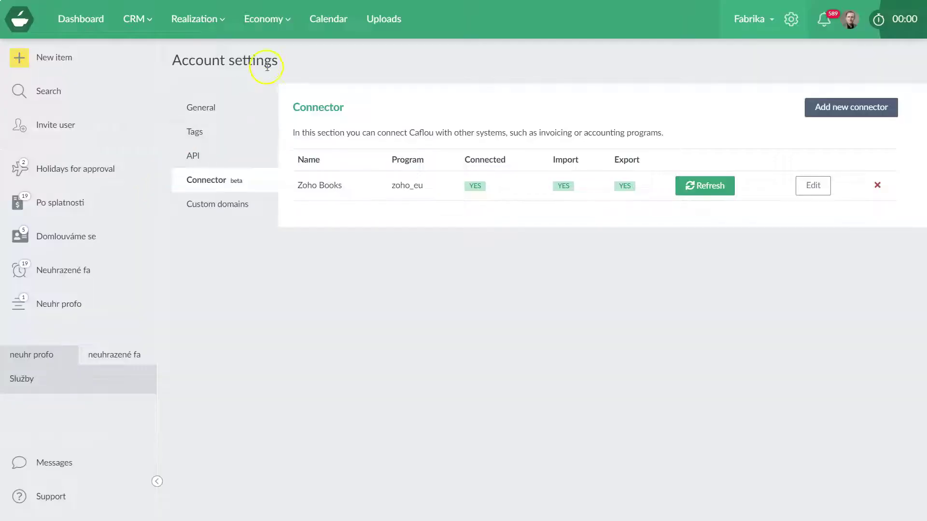
Step: Return to Caflou and view the lists of invoices and proforma invoices
{"action": "left_click", "coordinate": [264, 19]}
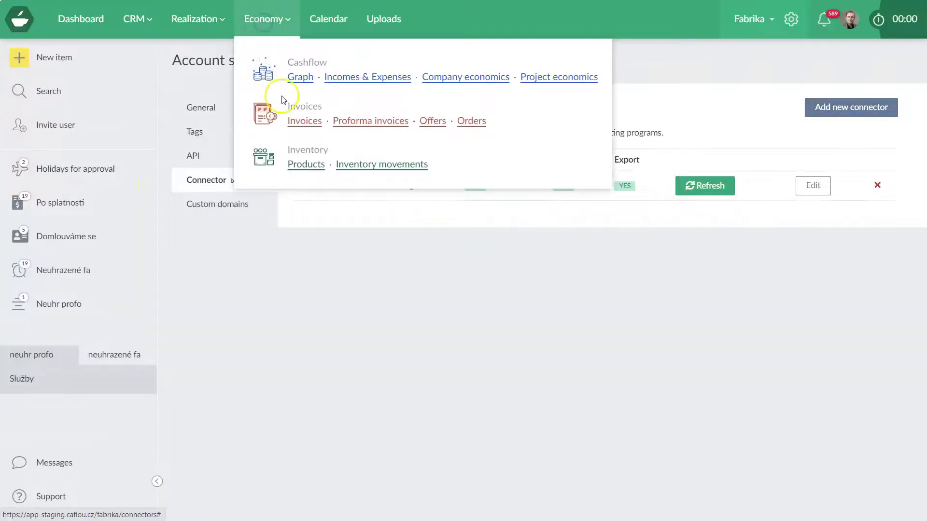
{"action": "left_click", "coordinate": [303, 121]}
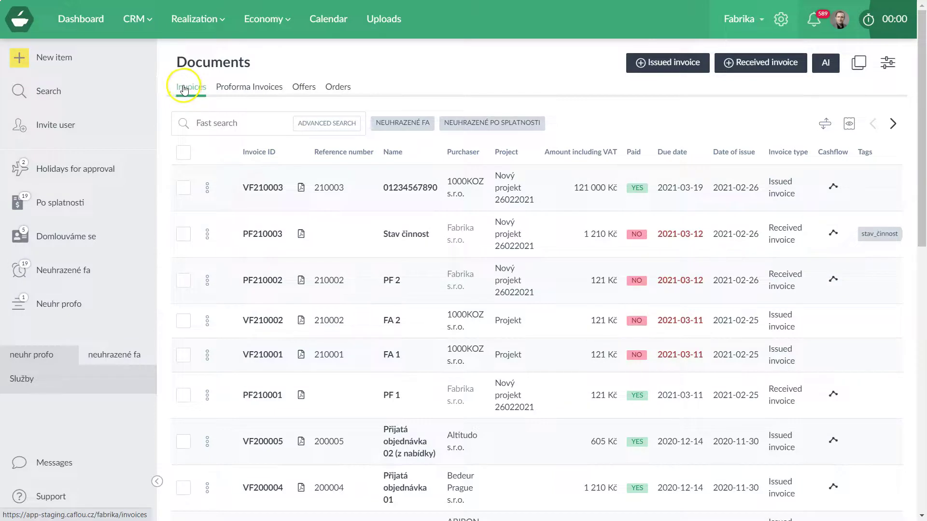
{"action": "left_click", "coordinate": [239, 88]}
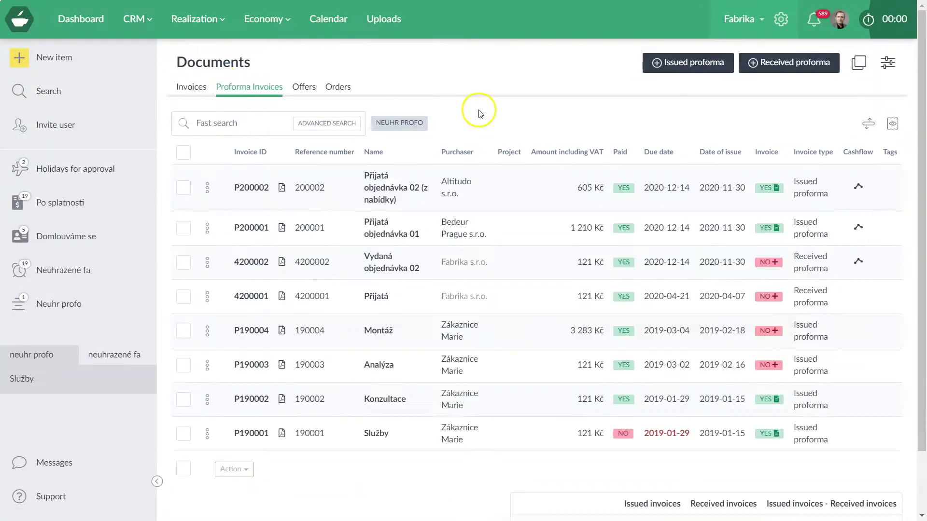
Step: Return to the connector settings, review the import and export options of a blank new connector, and close it without saving
{"action": "left_click", "coordinate": [783, 21]}
{"action": "left_click", "coordinate": [789, 60]}
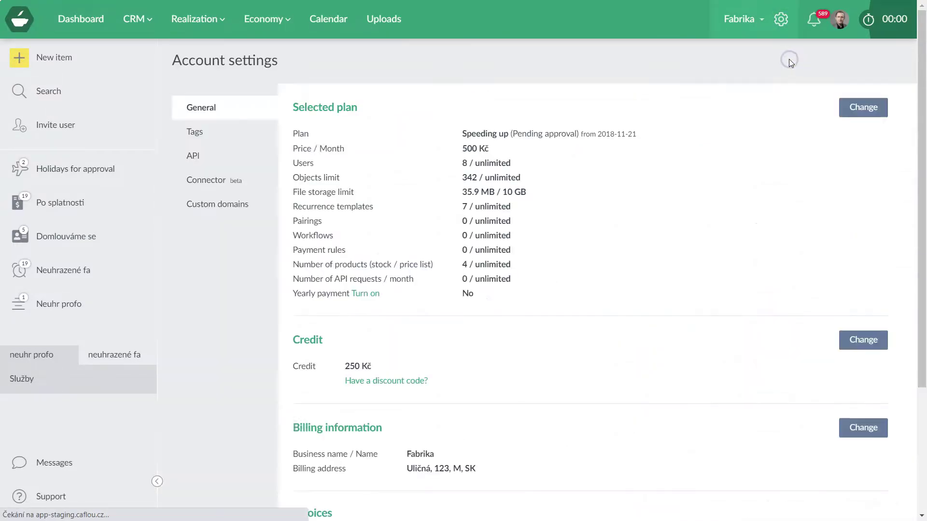
{"action": "left_click", "coordinate": [238, 184]}
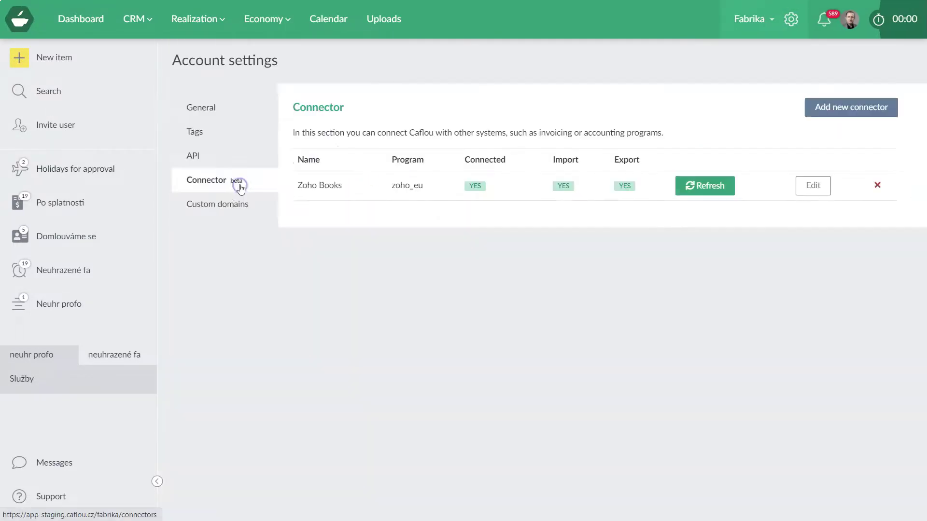
{"action": "left_click", "coordinate": [861, 110]}
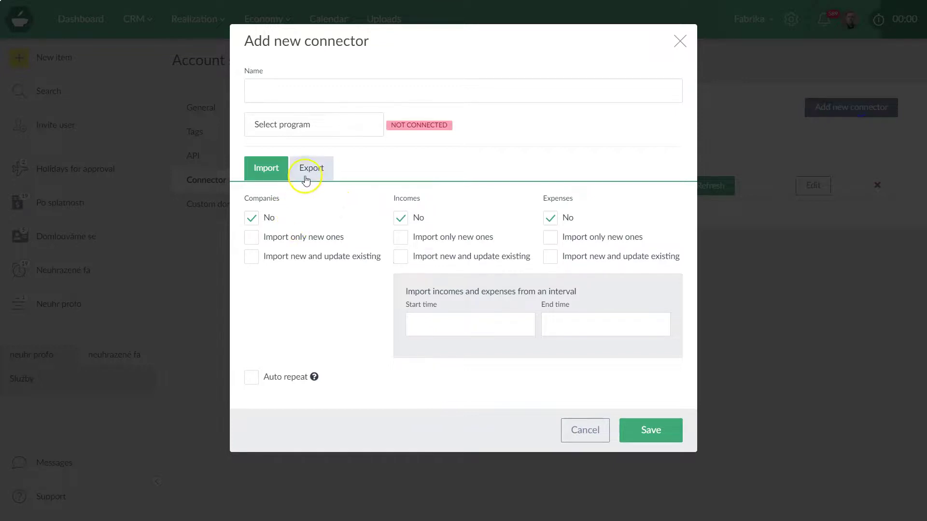
{"action": "left_click", "coordinate": [311, 170]}
{"action": "left_click", "coordinate": [268, 172]}
{"action": "left_click", "coordinate": [682, 41]}
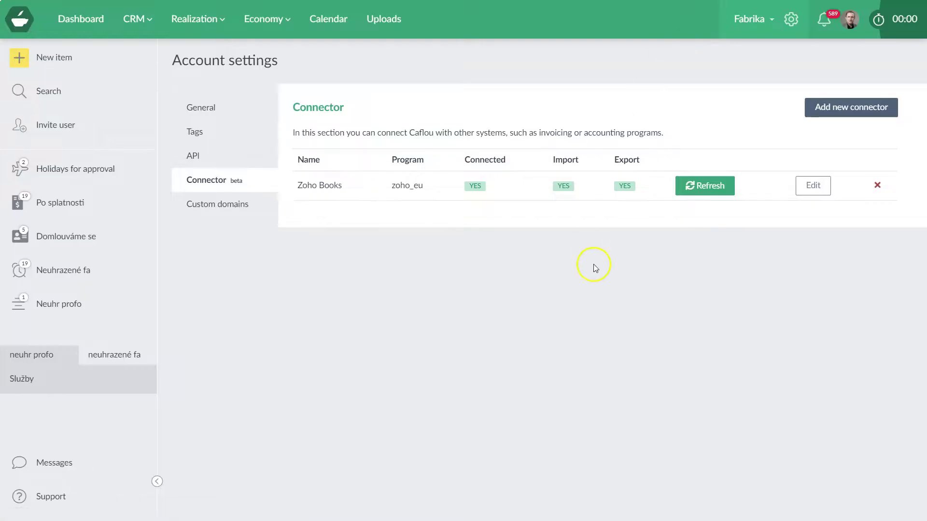